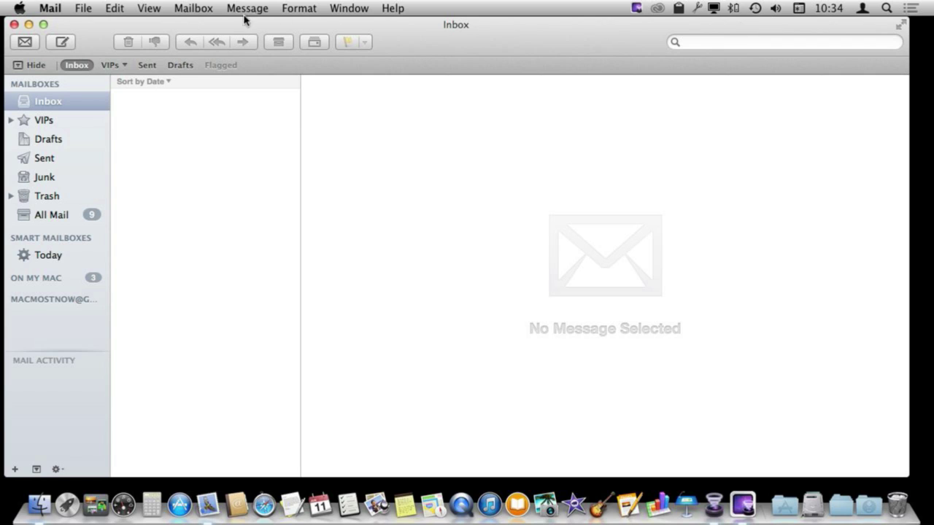
Step: Open Mail's Signatures preferences with the Example account selected, showing no signatures yet
click(46, 9)
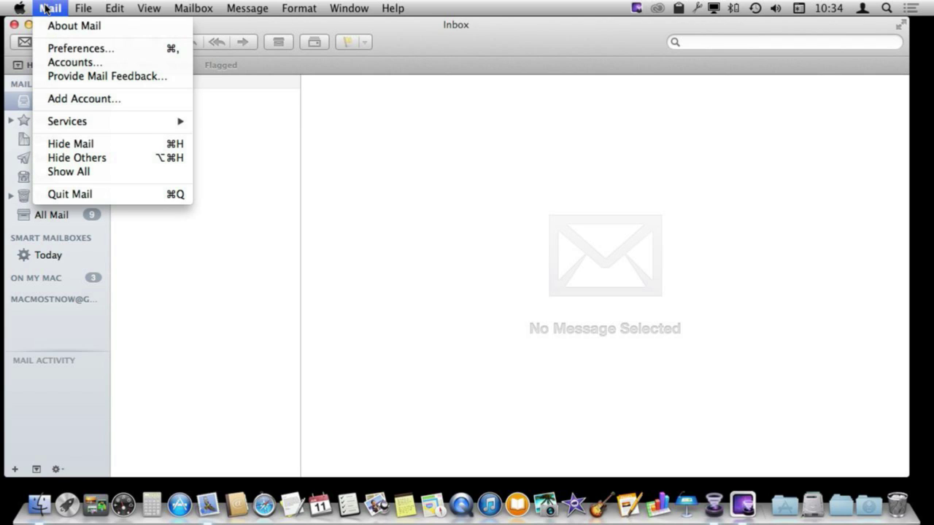
click(80, 49)
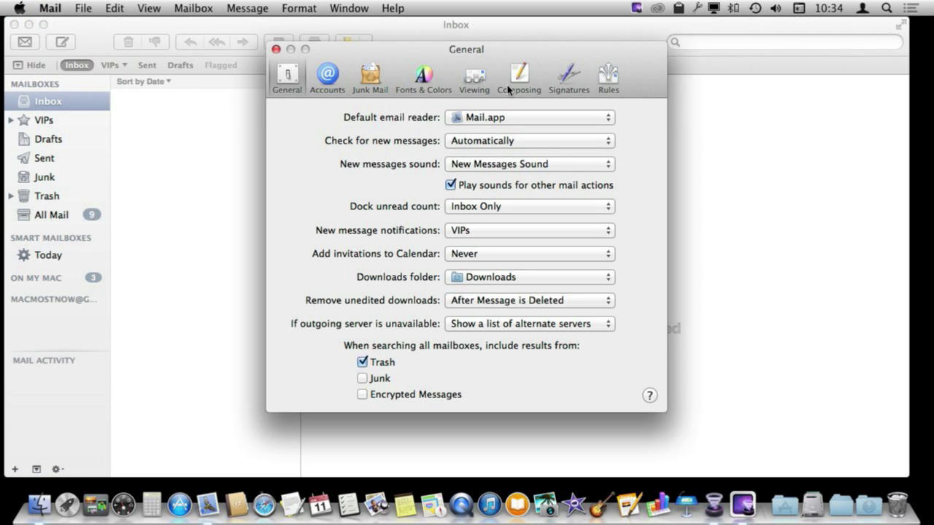
click(562, 84)
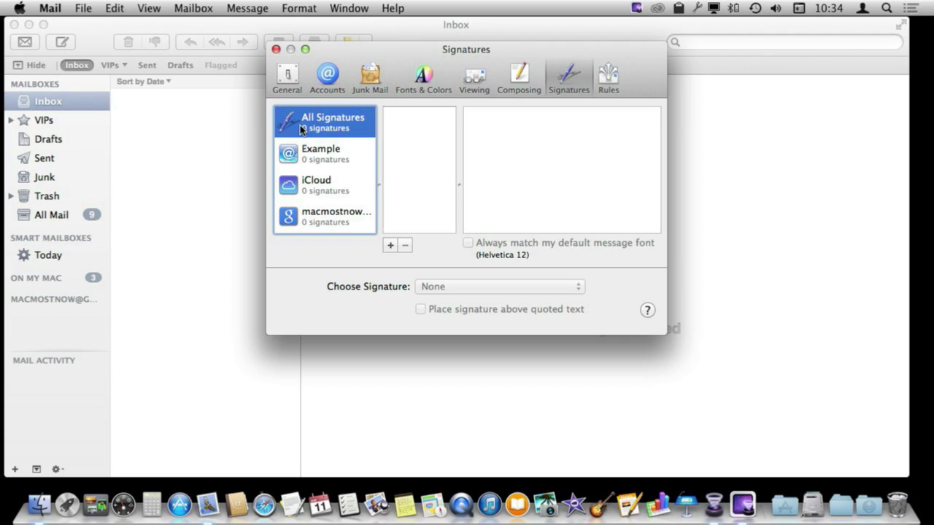
click(328, 156)
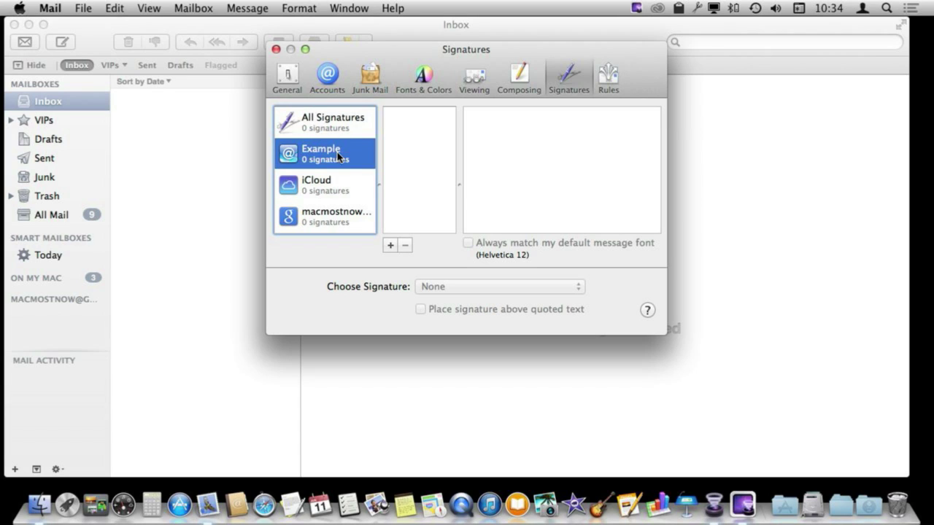
Step: Add Signature #1 to the Example account
click(390, 247)
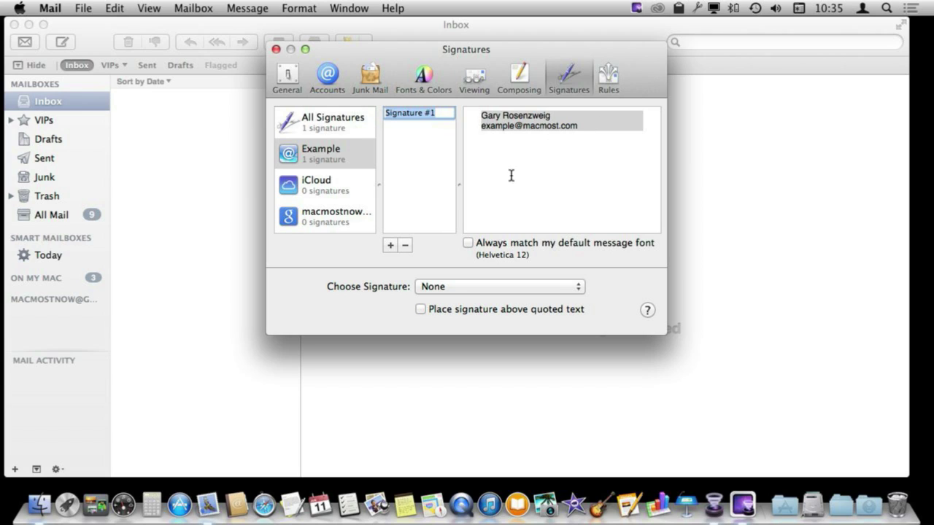
click(313, 187)
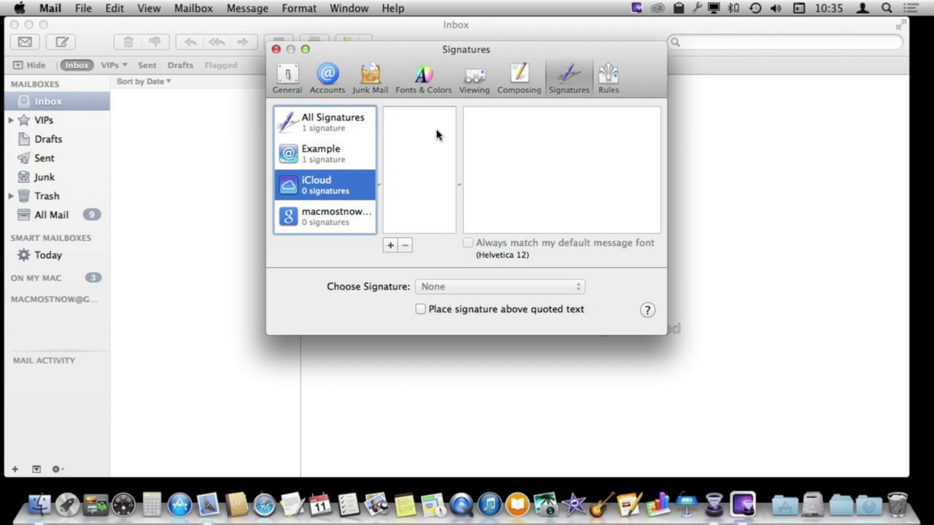
click(315, 166)
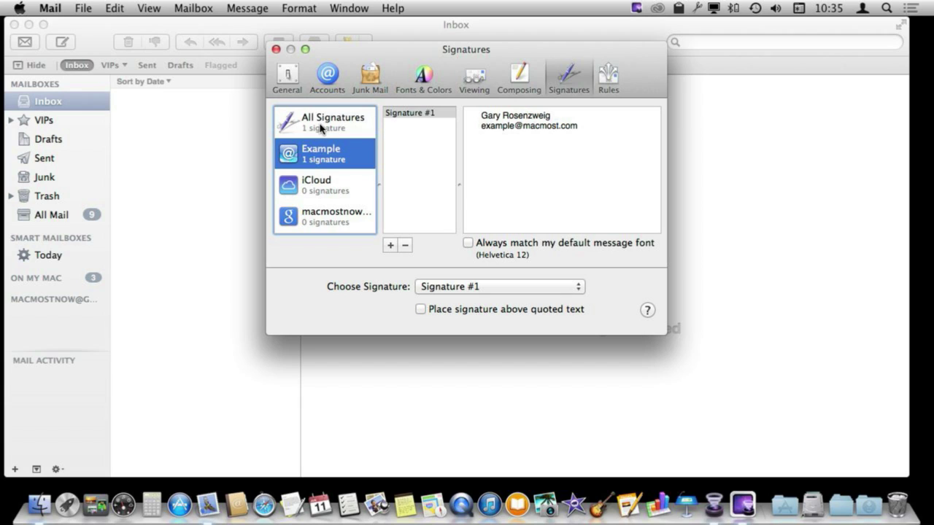
Step: Add a new iCloud signature whose text is the name 'G'
click(319, 191)
click(390, 246)
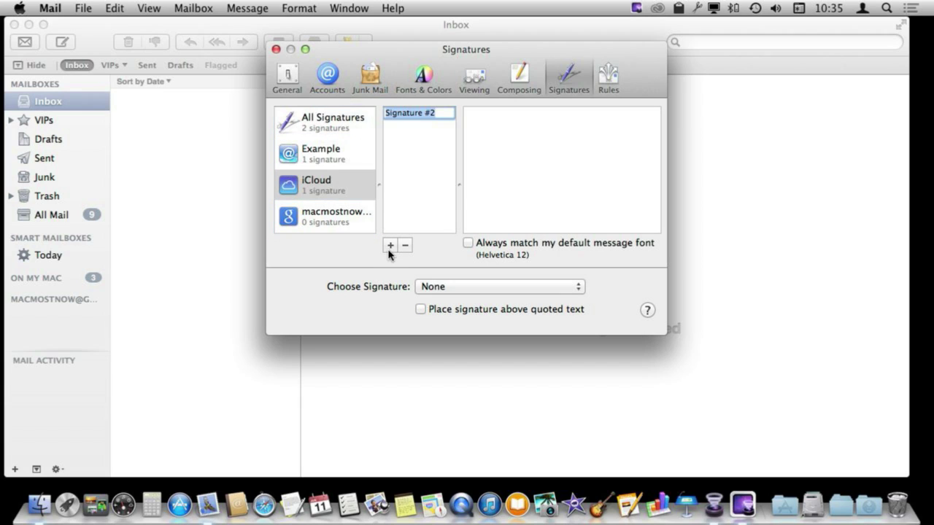
click(501, 143)
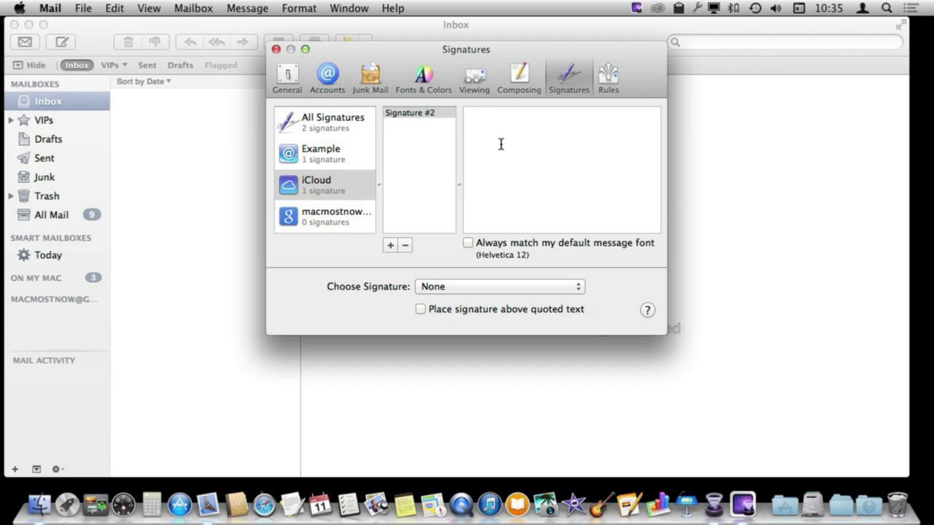
text(Gary)
click(330, 158)
click(321, 186)
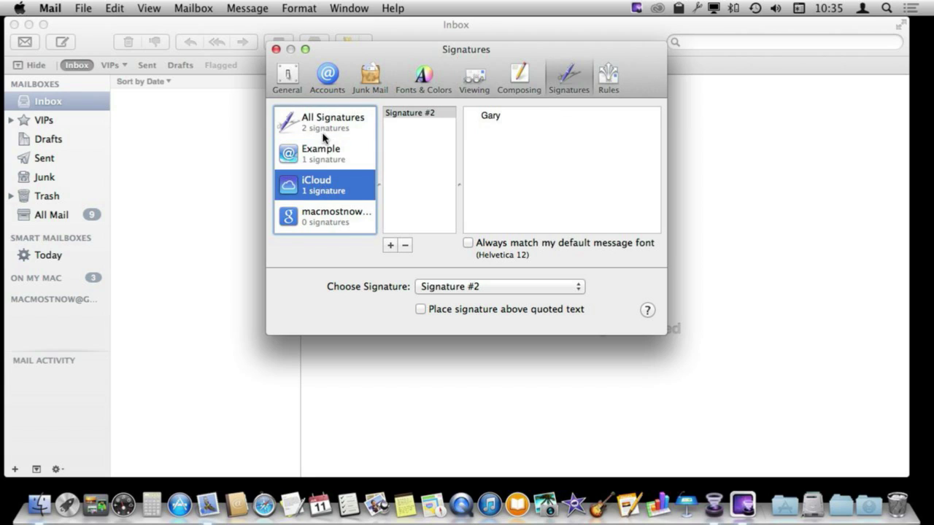
Step: Review Signatures #1 and #2 under All Signatures, then return to Example
click(323, 125)
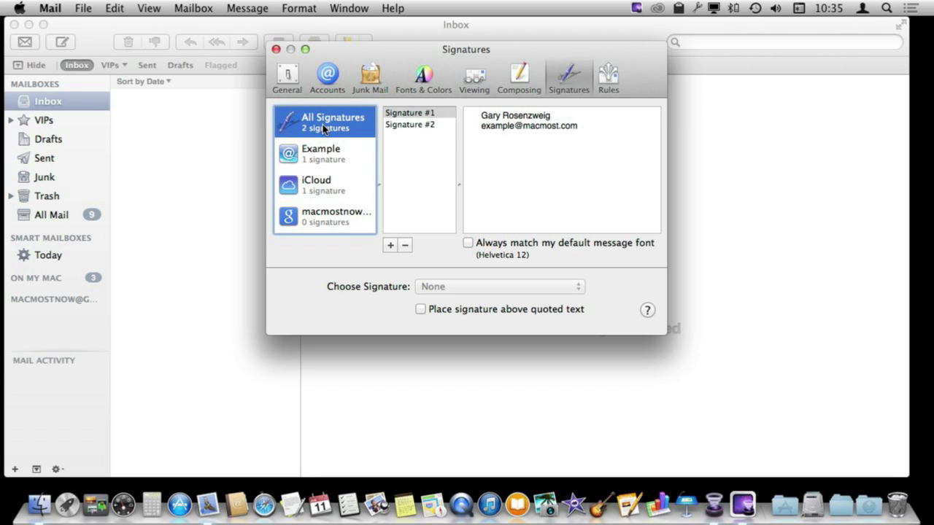
click(427, 126)
click(410, 113)
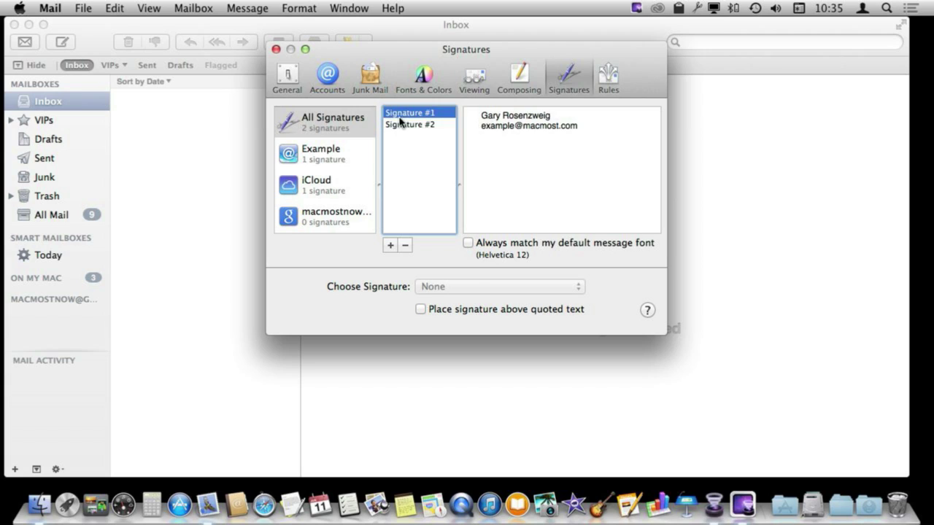
click(321, 156)
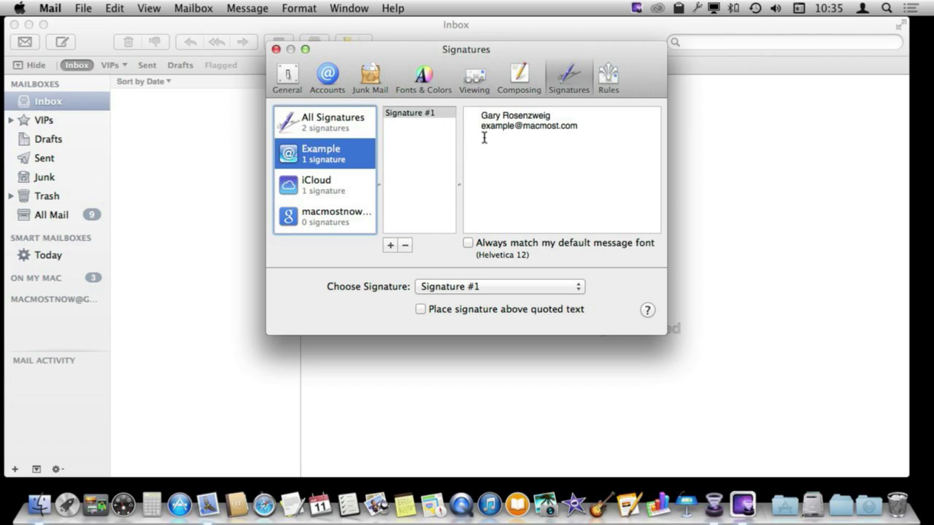
Step: Add Signature #3 to the Example account, replacing its text with the initials 'GR'
click(389, 245)
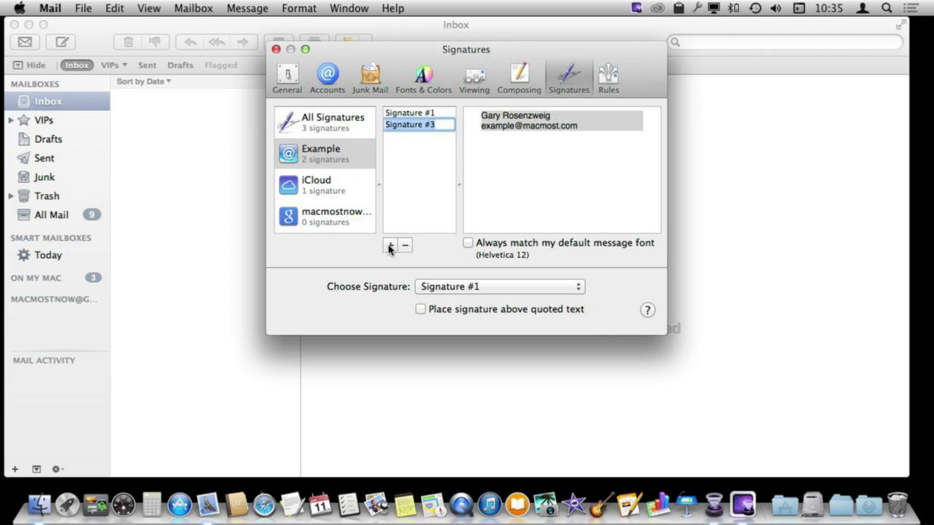
click(535, 136)
key(super+a)
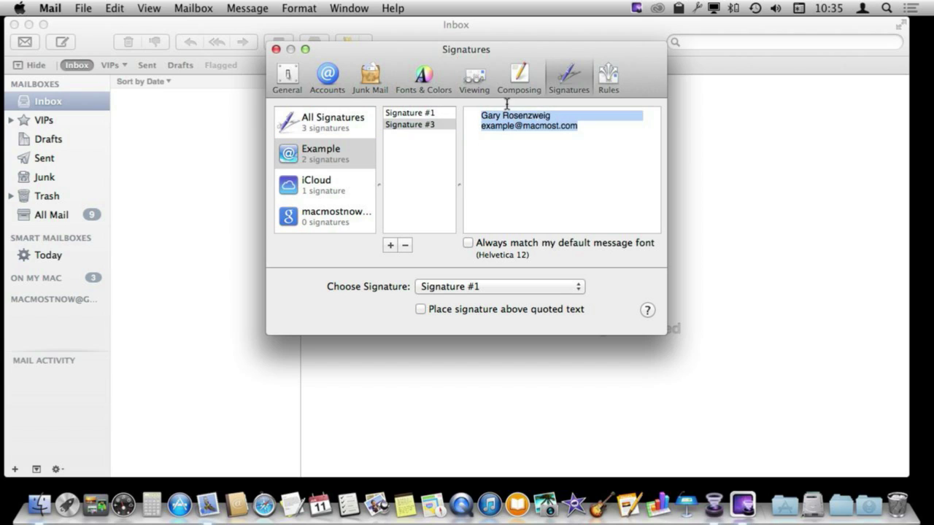
text(GR)
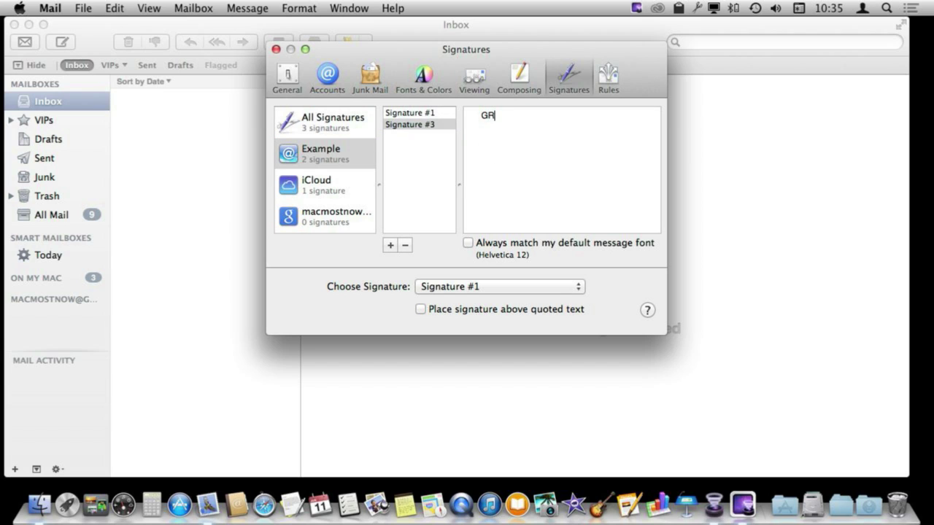
click(408, 114)
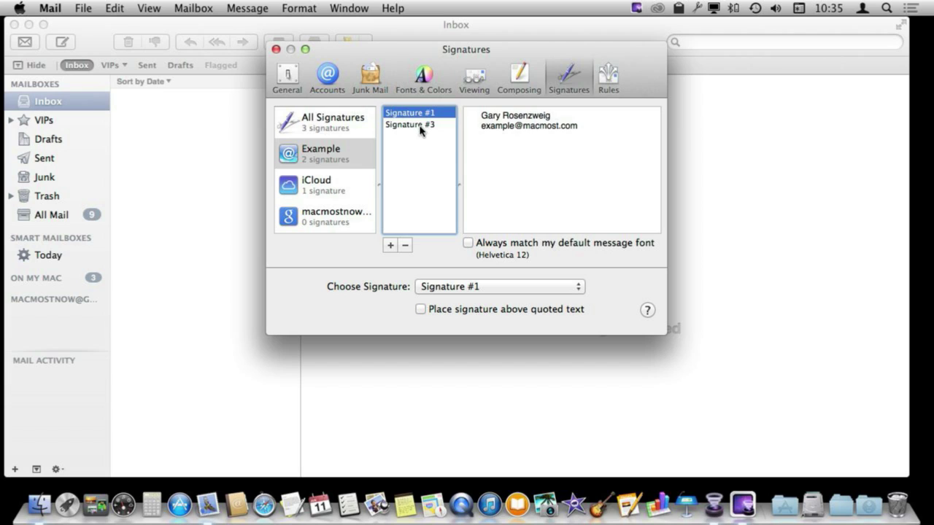
click(420, 126)
Step: Set Signature #3 as the Example account's default signature
click(292, 160)
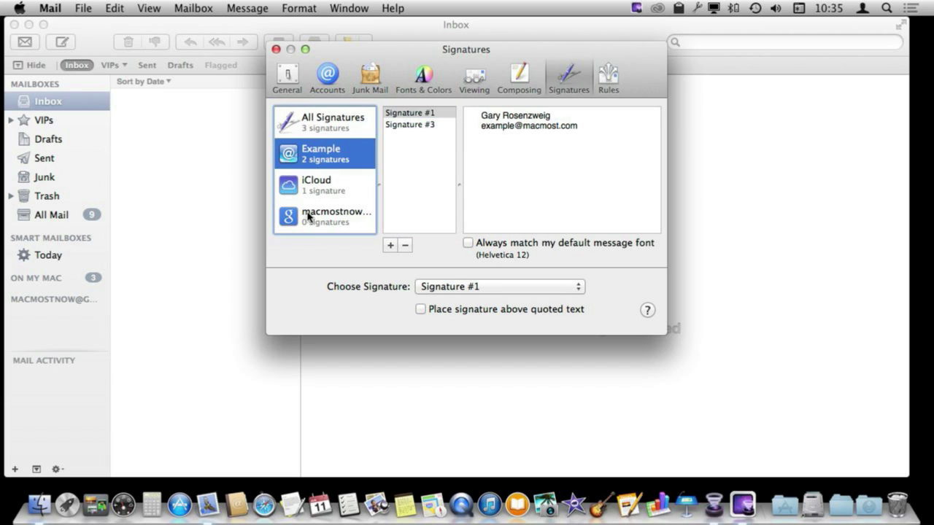
click(315, 123)
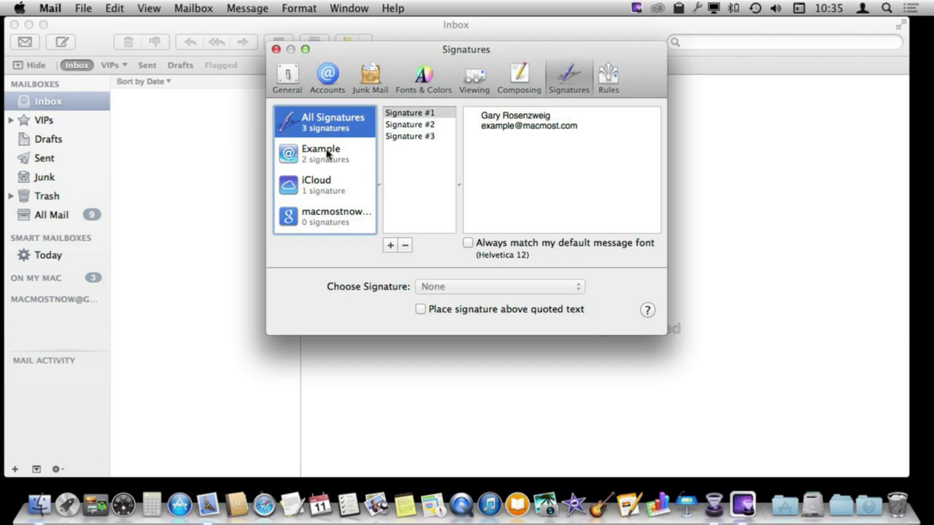
click(322, 151)
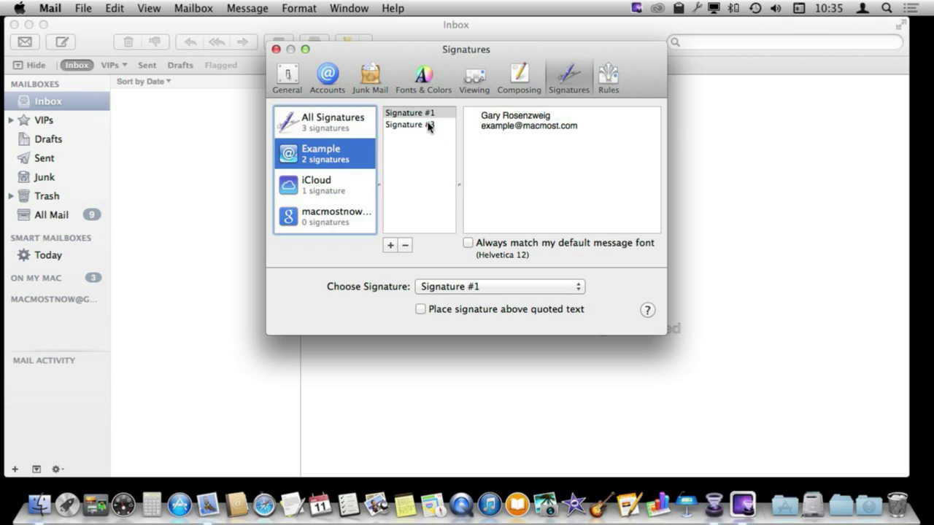
click(463, 286)
click(458, 298)
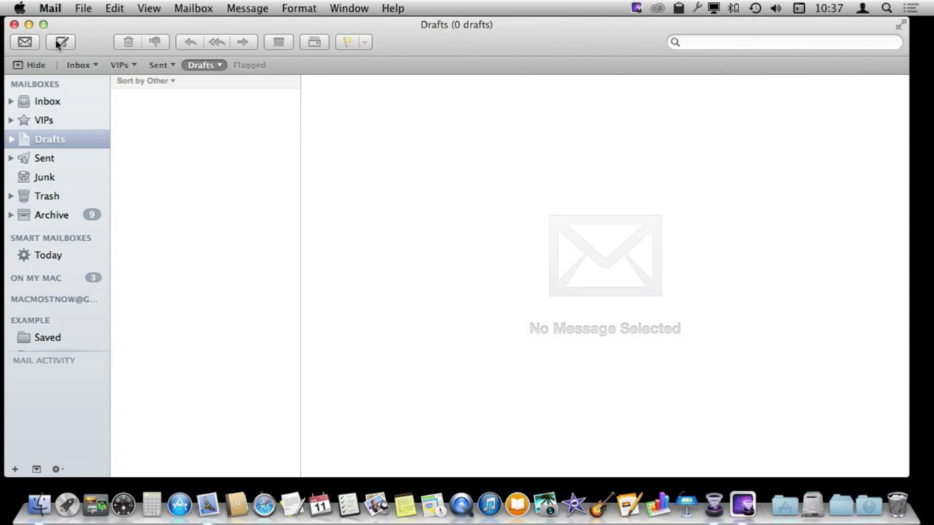
Step: Compose a new message, keep its sender, and switch its signature from Signature #3 to Signature #1
click(62, 42)
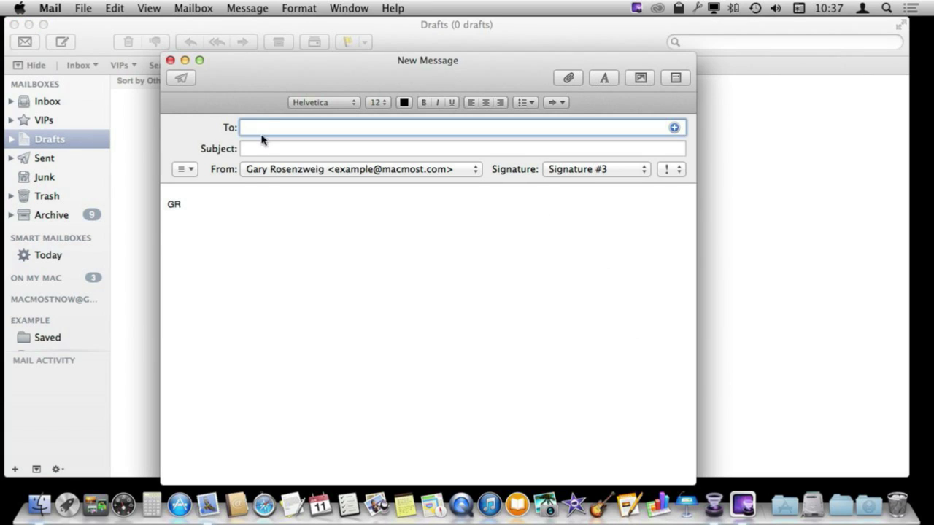
click(310, 177)
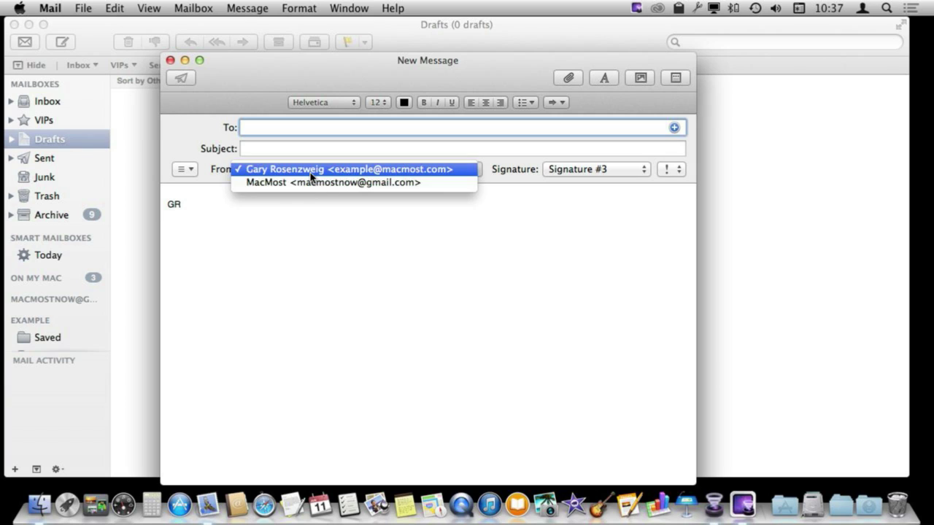
click(310, 221)
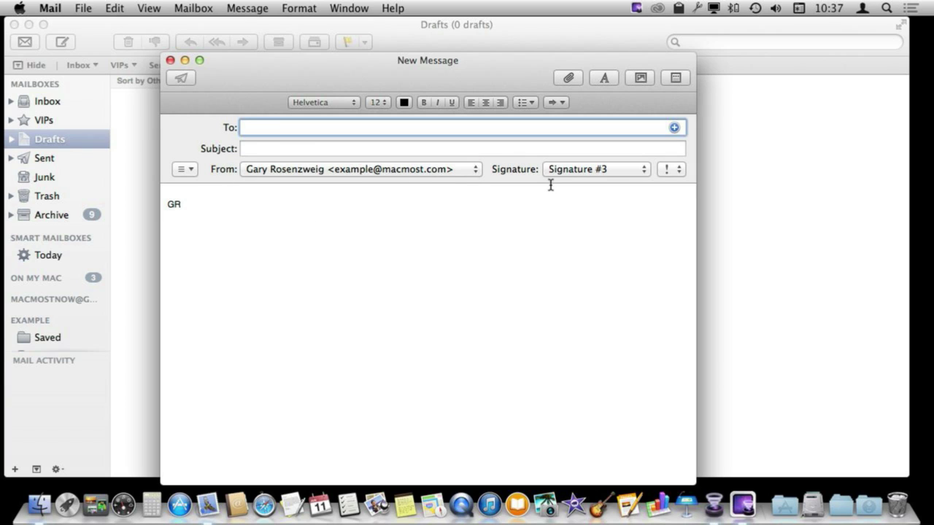
click(594, 172)
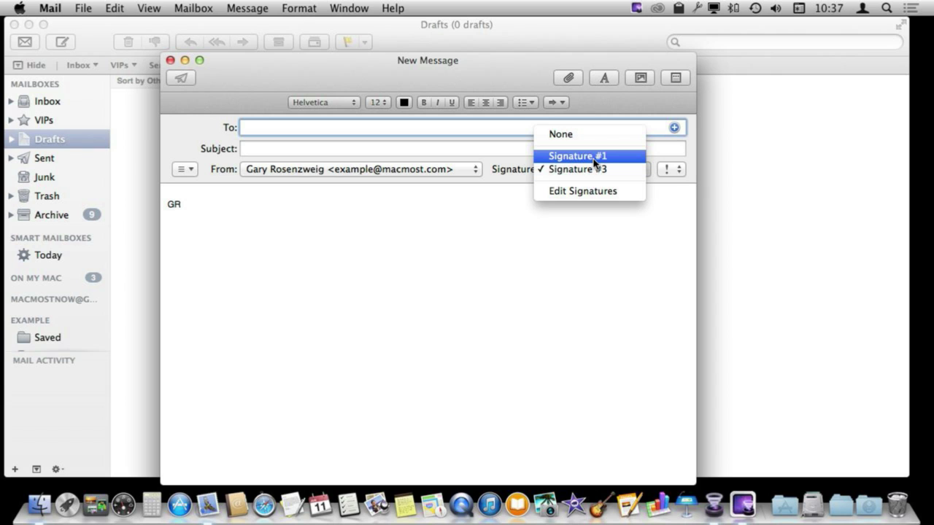
click(595, 157)
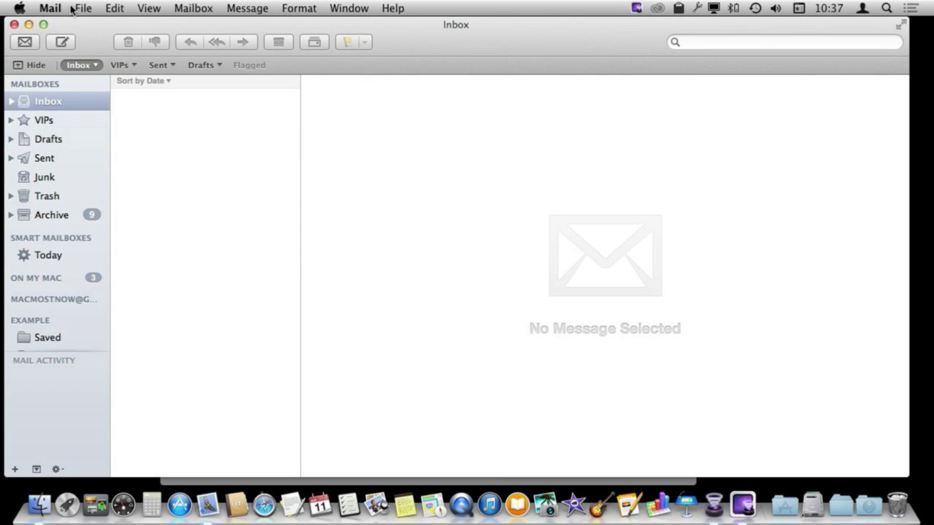
Step: Reopen Signatures preferences and review Example's default choices, leaving Signature #3 as default
click(49, 8)
click(77, 46)
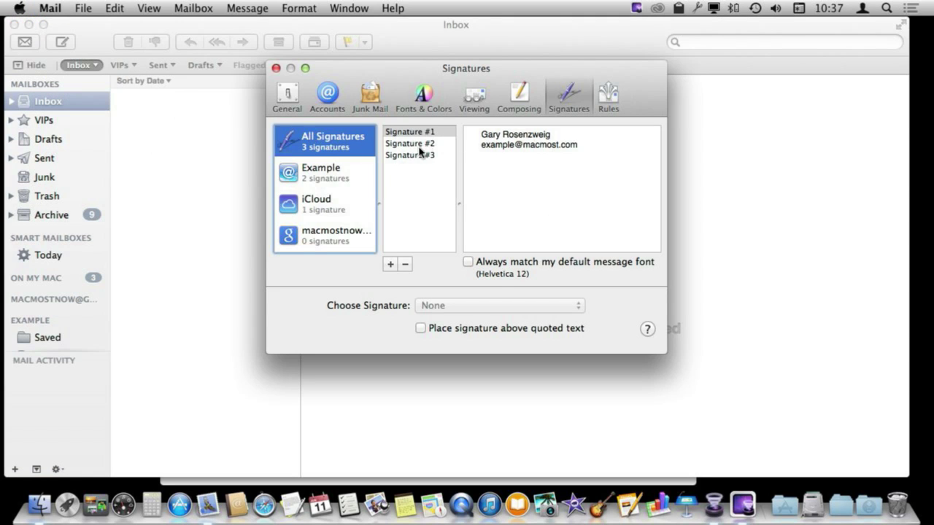
click(337, 175)
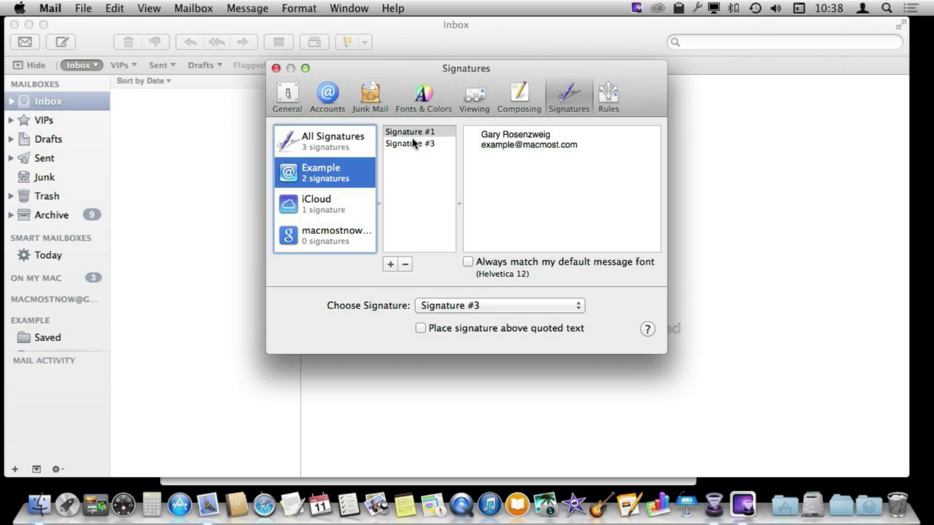
click(466, 305)
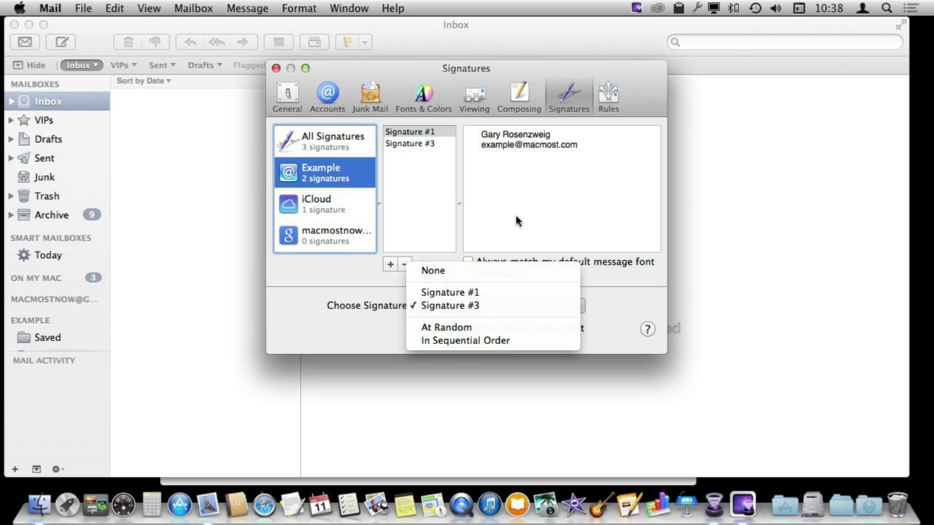
click(490, 179)
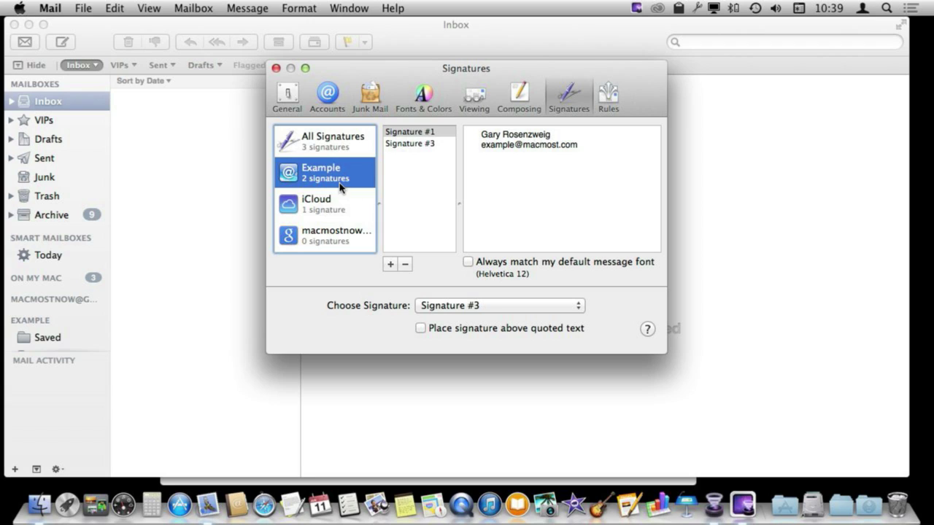
Step: Drag Signature #3 from the Example list onto the iCloud account
click(323, 205)
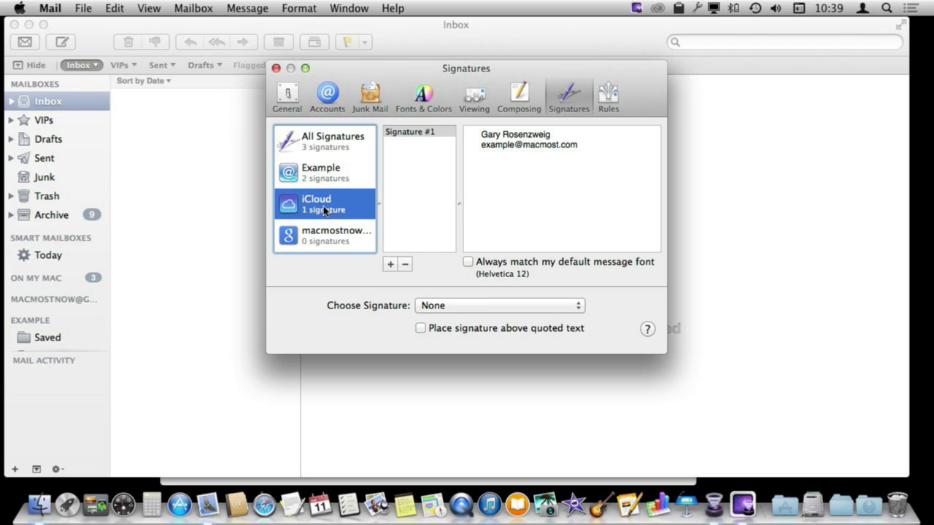
click(324, 182)
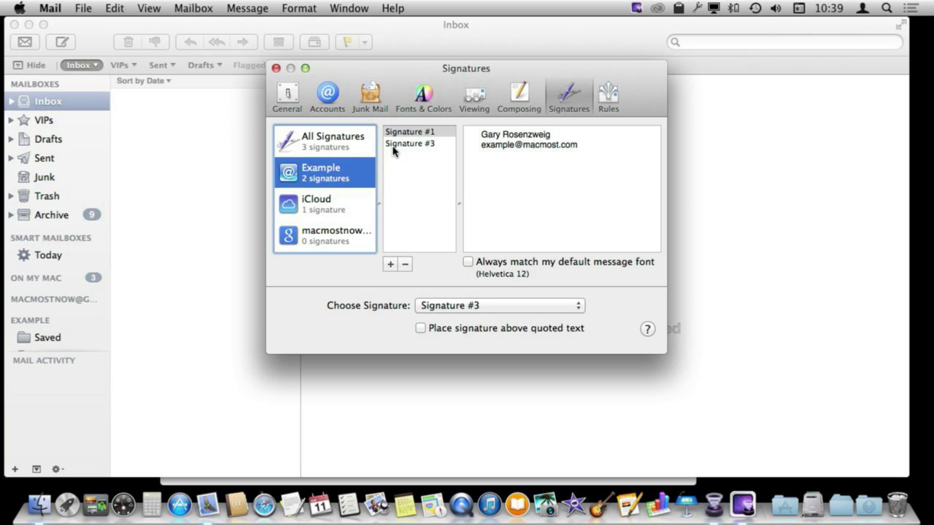
drag(398, 143, 322, 210)
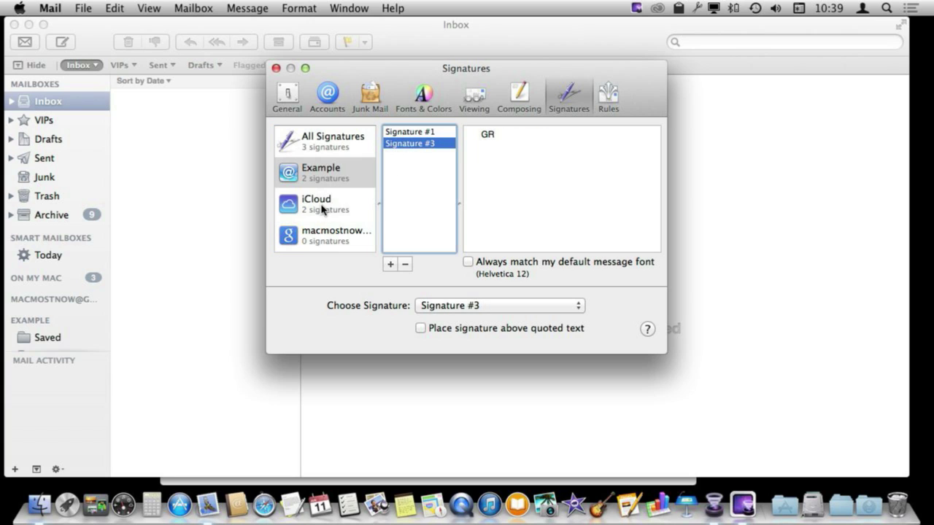
click(326, 205)
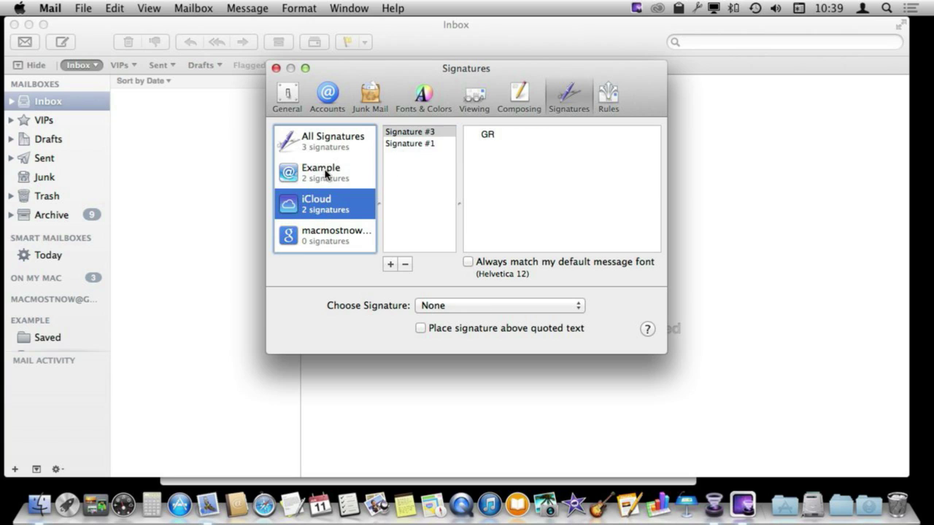
Step: Drag Signature #2 from All Signatures onto the Google account
click(326, 173)
click(321, 205)
click(325, 143)
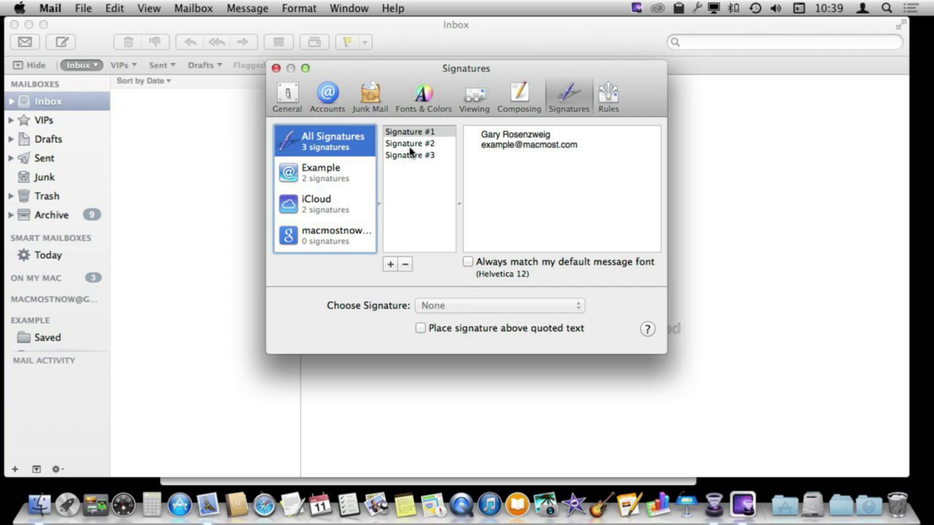
drag(410, 144, 326, 236)
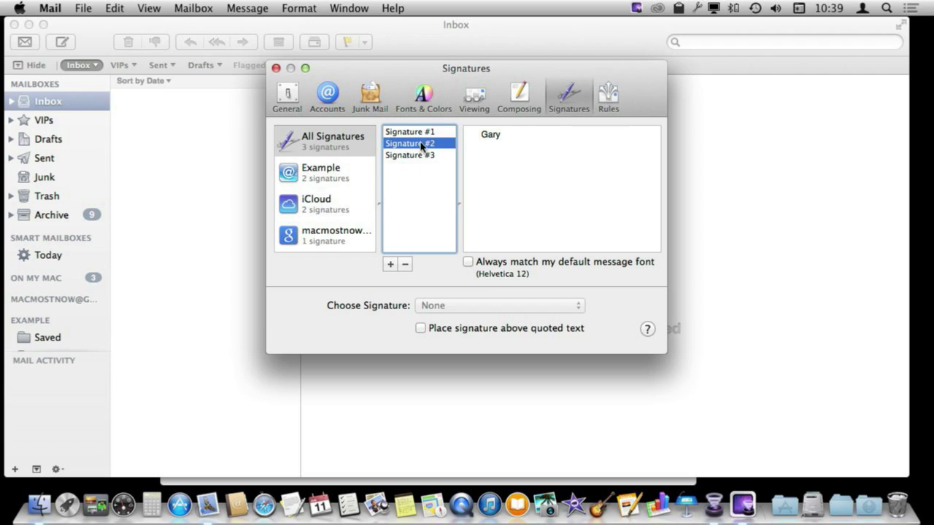
Step: Remove Signature #3 from iCloud, then confirm Example still keeps it
click(329, 207)
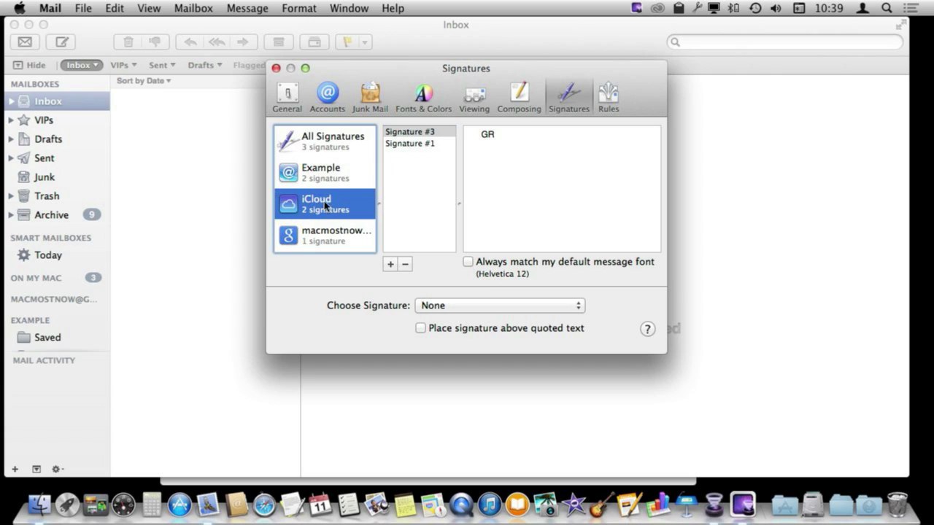
click(406, 266)
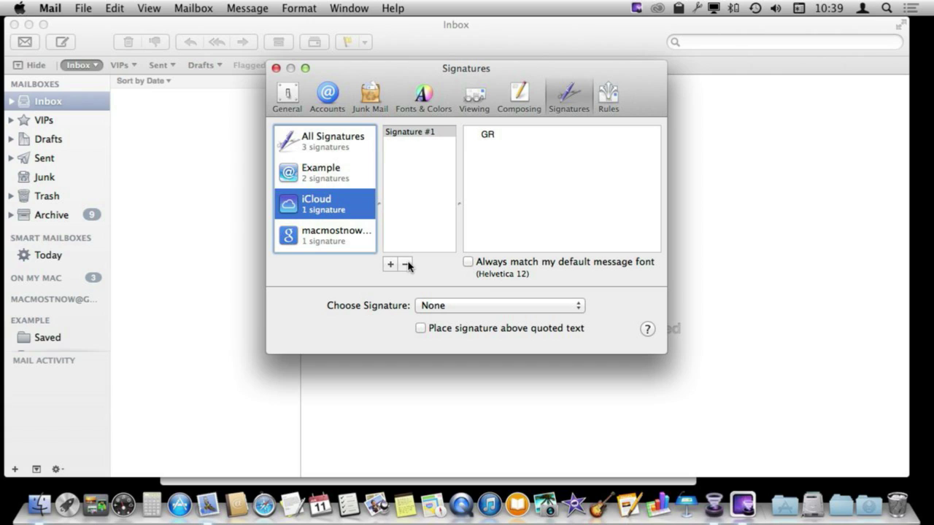
click(324, 175)
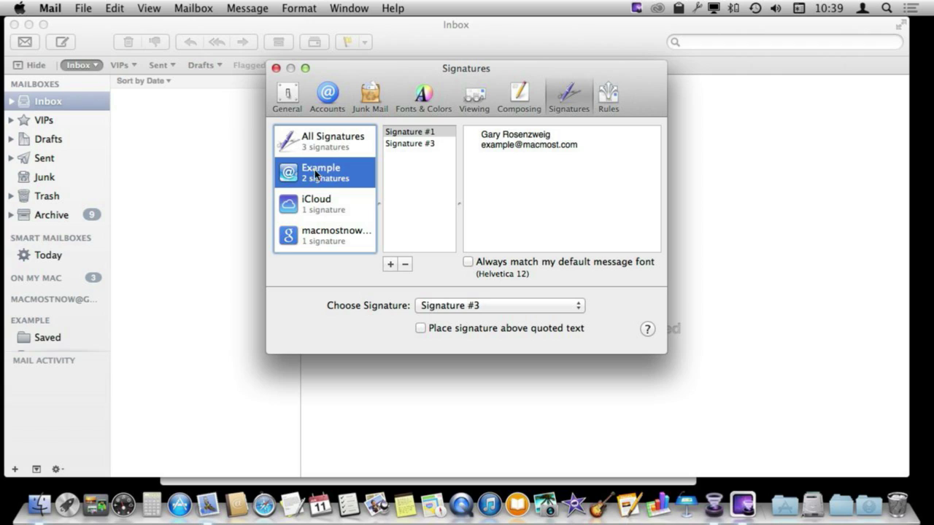
click(321, 145)
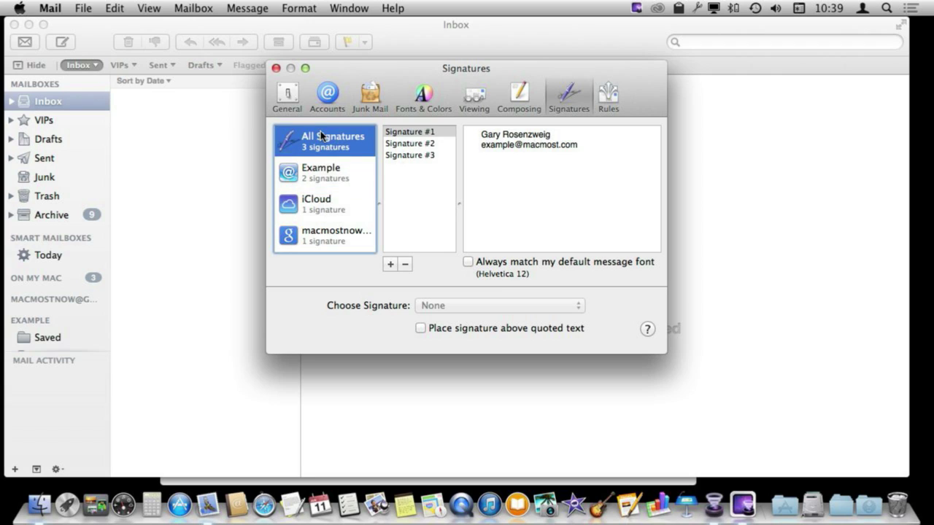
click(308, 179)
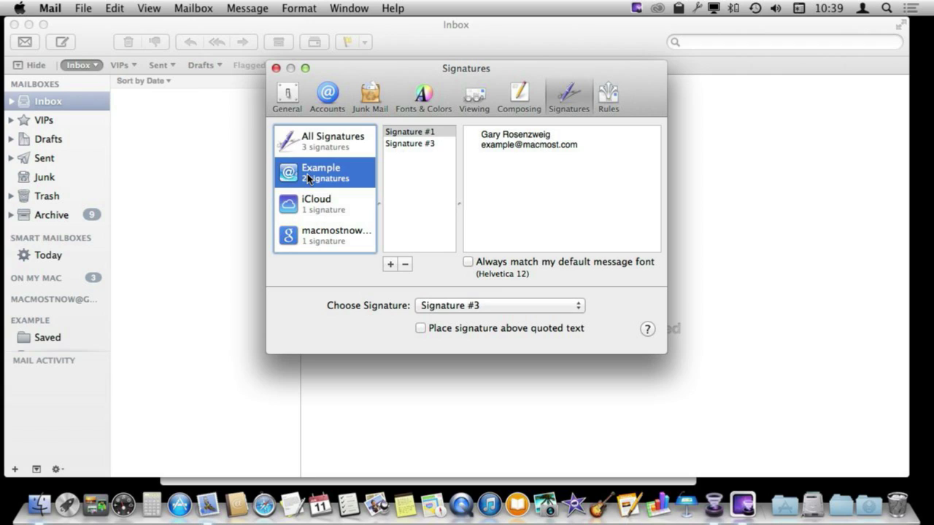
click(321, 212)
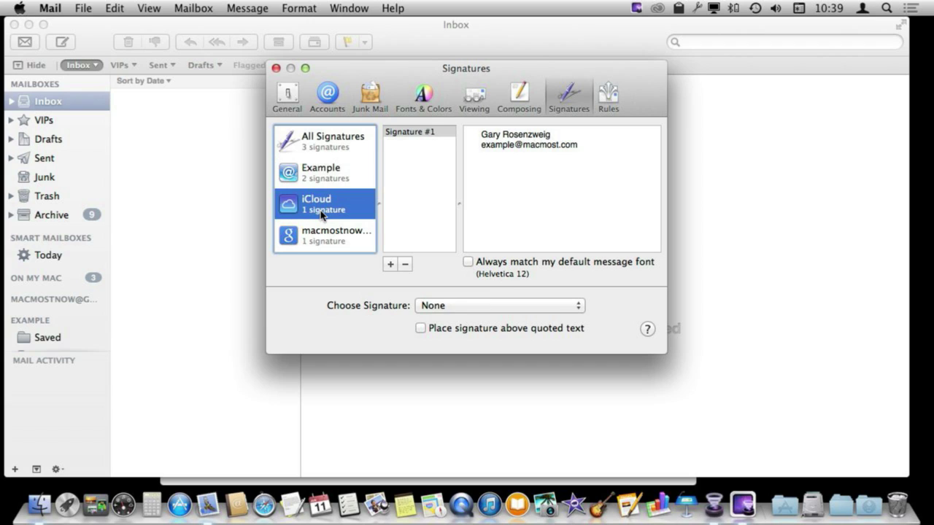
click(531, 165)
triple_click(484, 135)
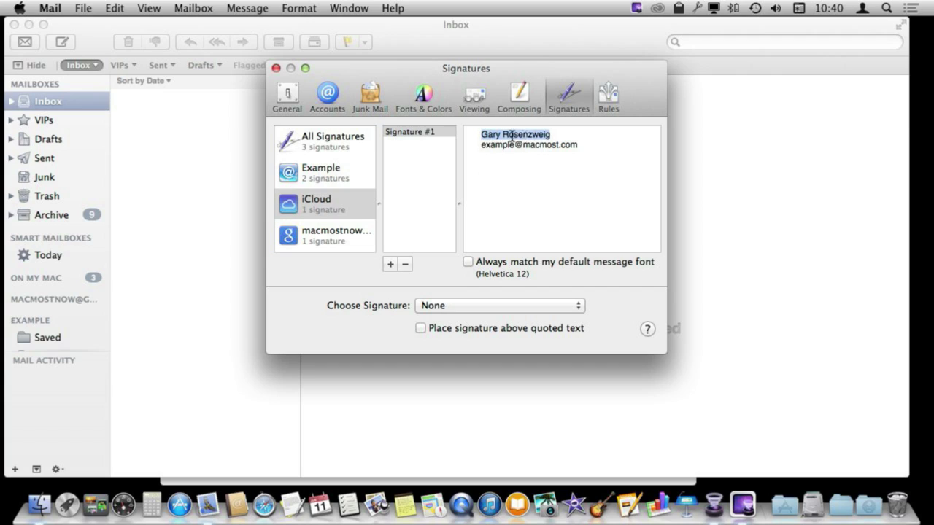
key(super+b)
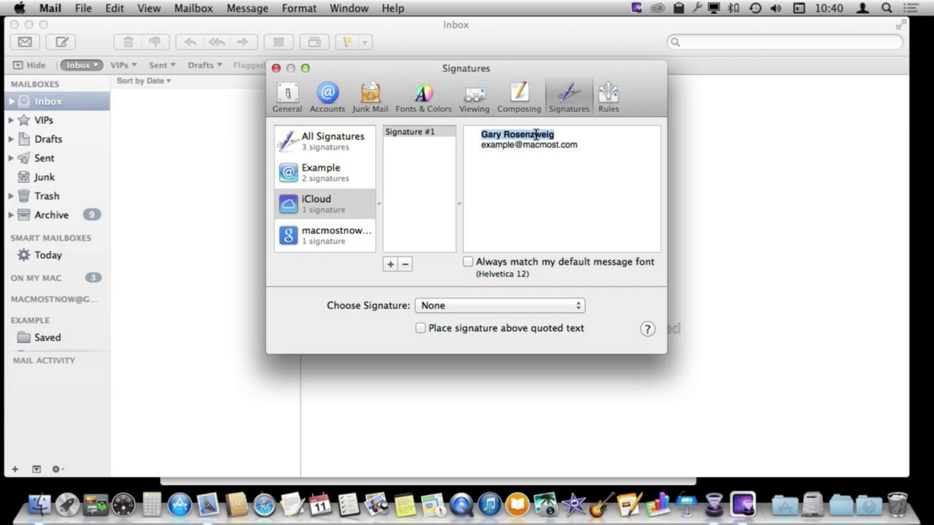
key(super+b)
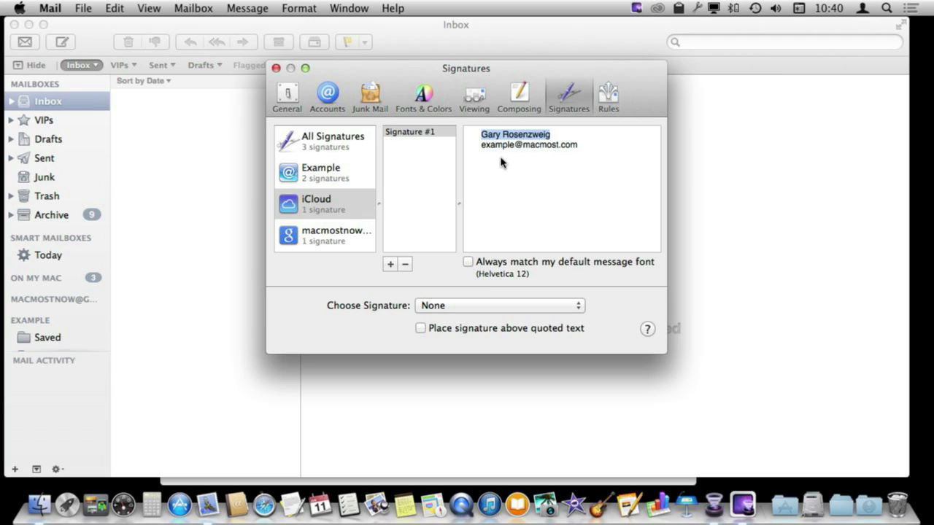
click(501, 162)
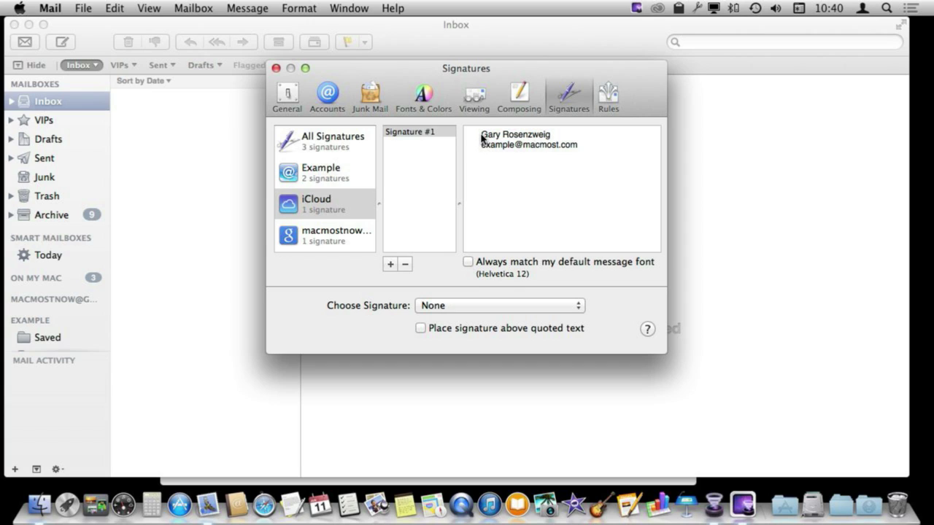
Step: Insert a '------' dashed line above the name at the top of Signature #1
text(-- --)
key(BackSpace)
key(BackSpace)
key(BackSpace)
text(------)
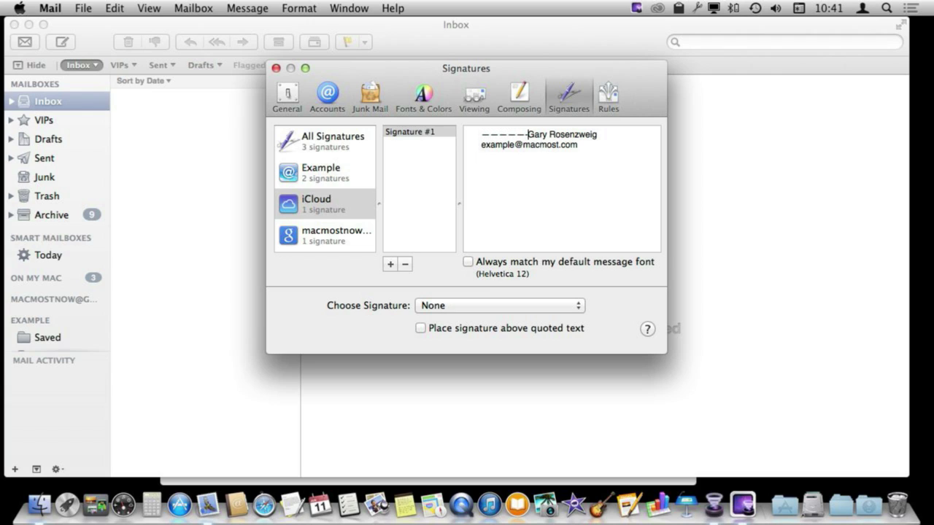
key(Return)
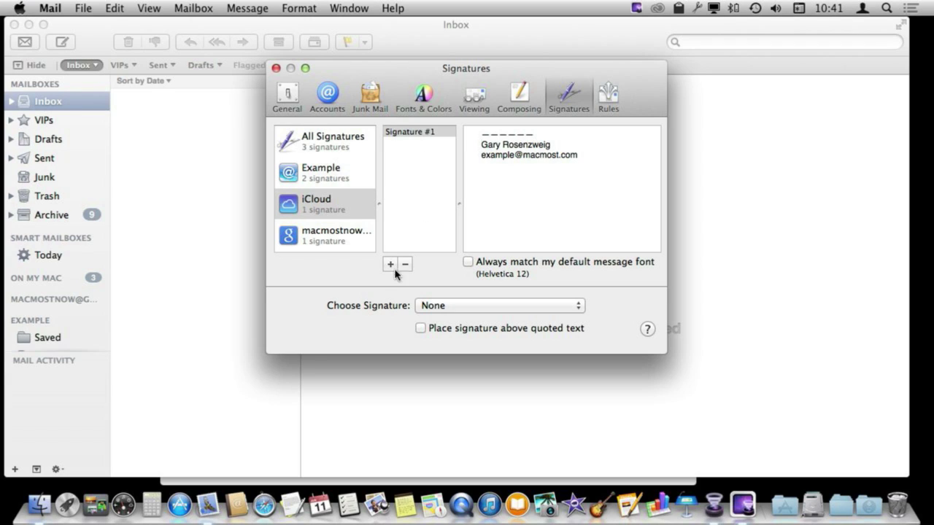
Step: Tick 'Place signature above quoted text' and 'Always match my default message font' for Example, then close Preferences
click(335, 185)
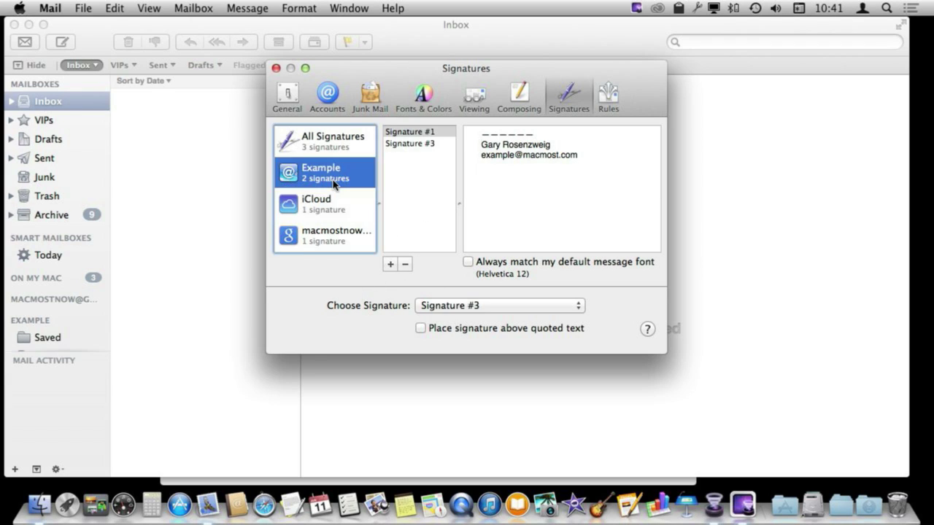
click(457, 330)
click(467, 263)
click(277, 69)
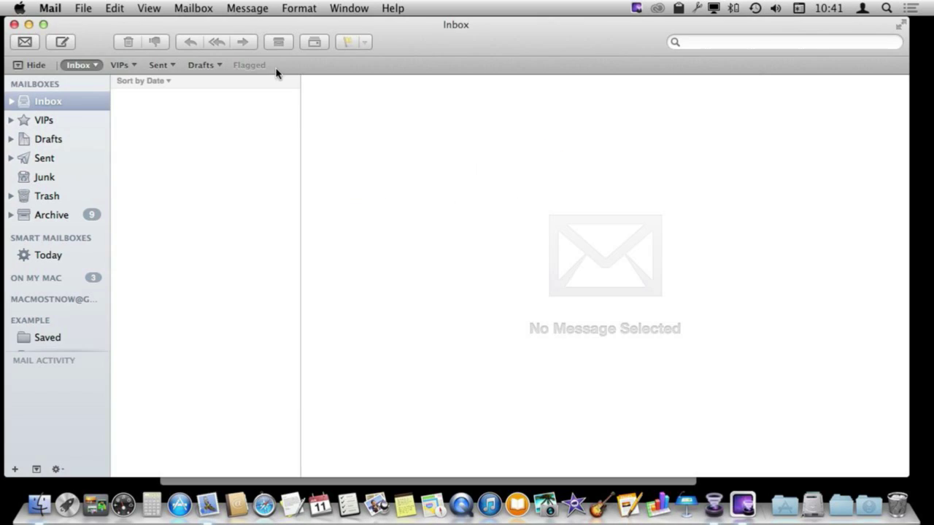
Step: Compose a new message using Signature #1
click(62, 41)
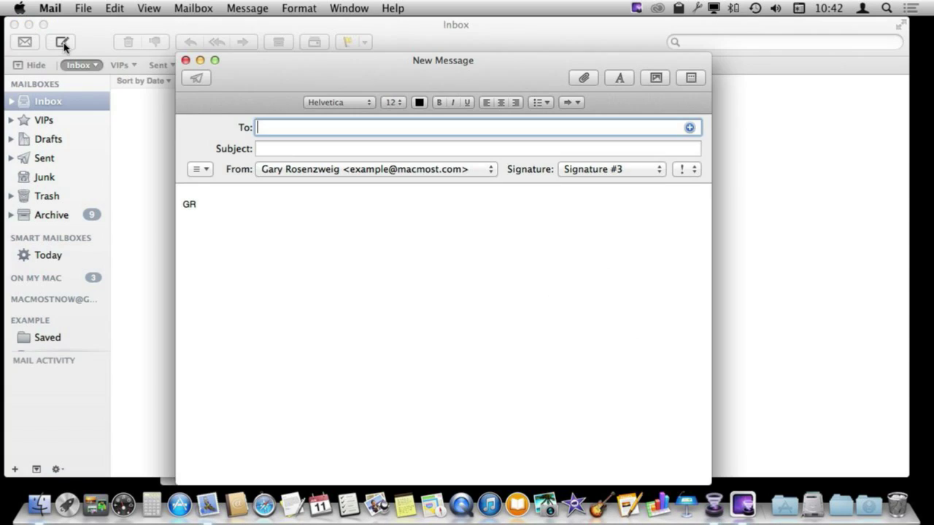
click(586, 171)
click(581, 157)
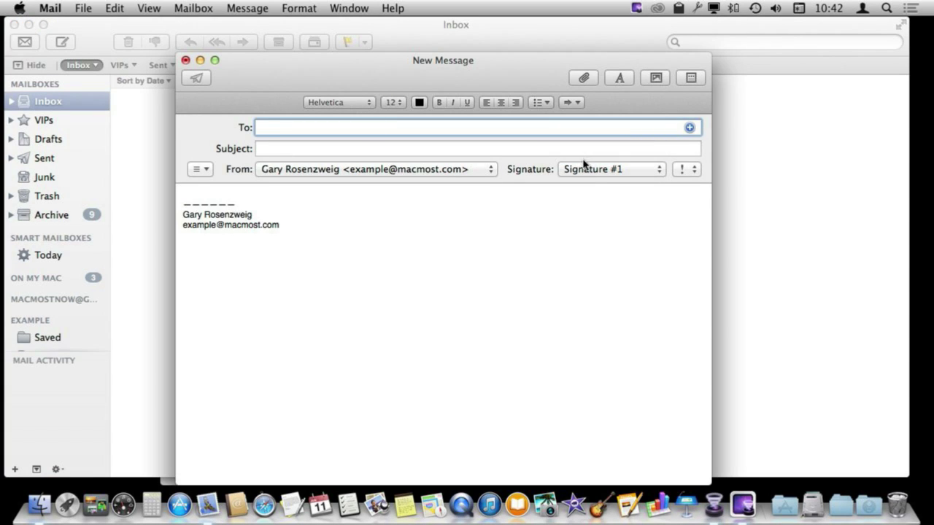
Step: Delete the surname and email line so the message signature reads only the dashes and 'Gary'
click(215, 216)
drag(255, 216, 202, 215)
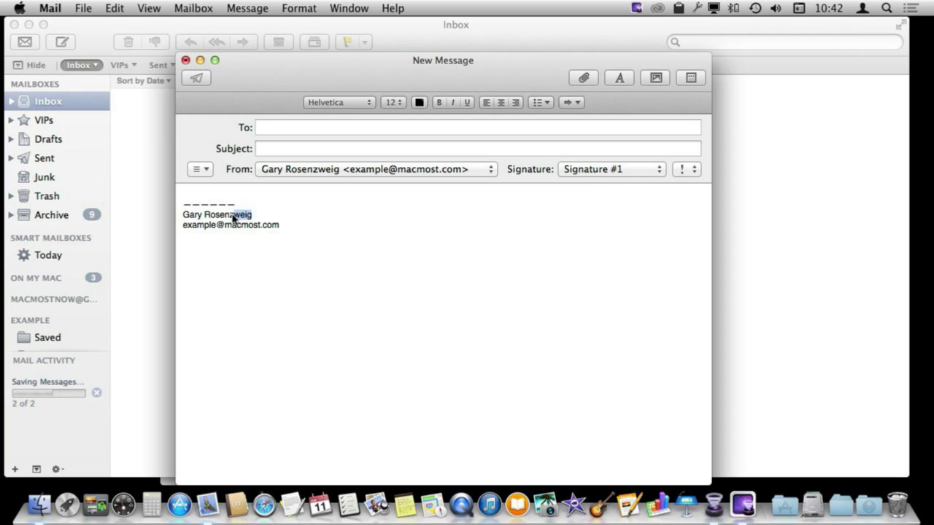
key(BackSpace)
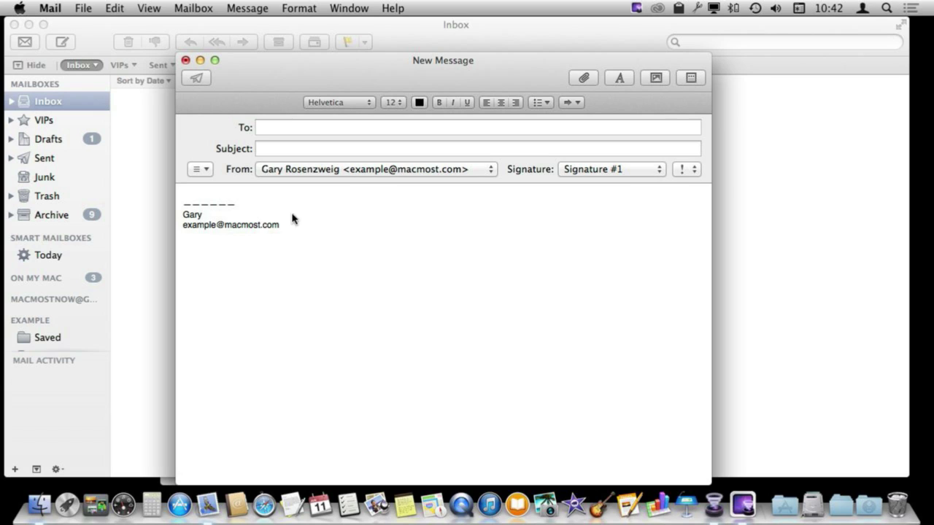
drag(267, 235, 170, 230)
key(BackSpace)
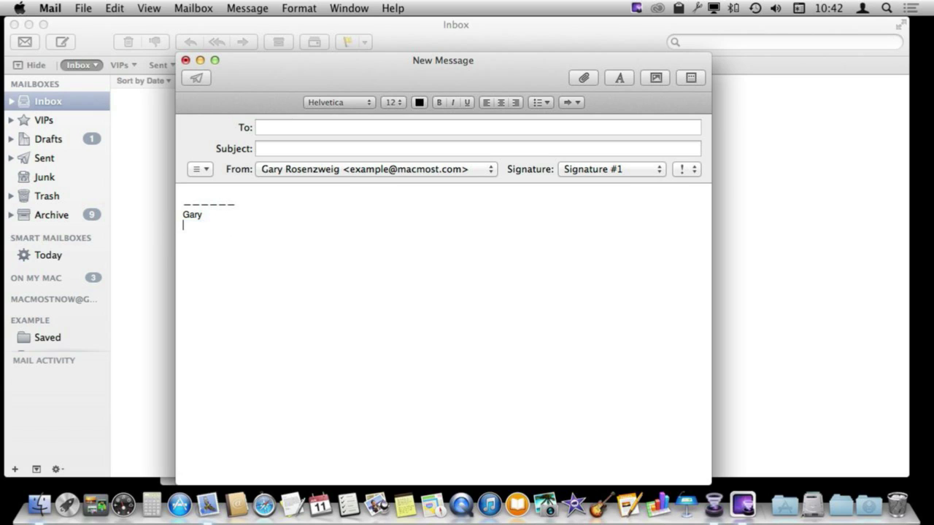
key(BackSpace)
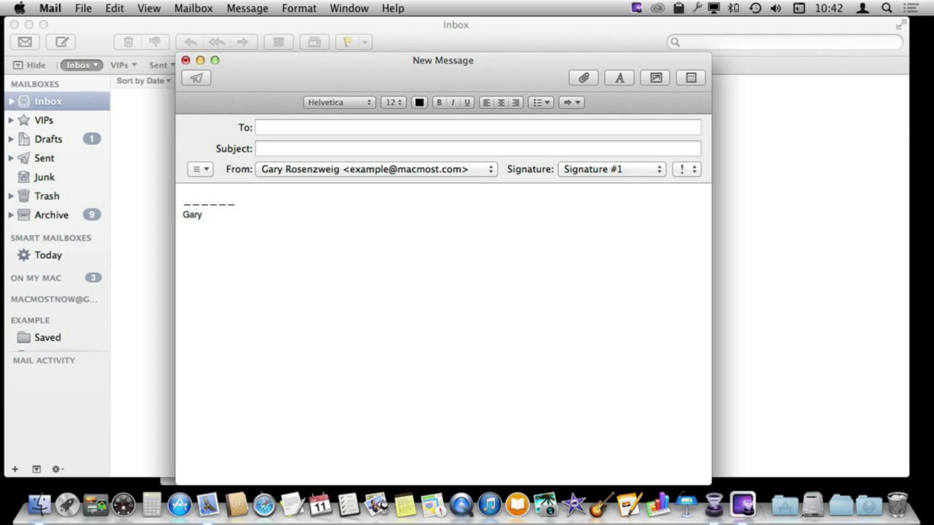